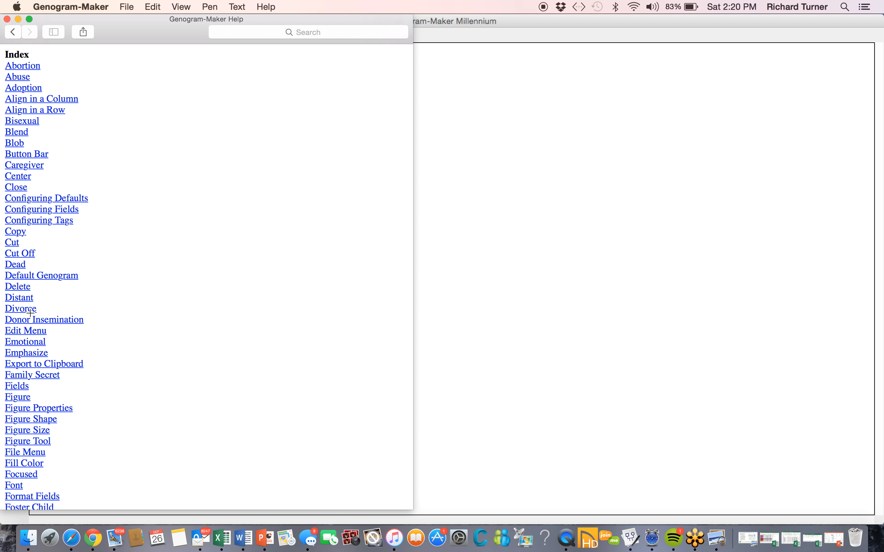
Look up Divorce in the help index, read how to use the Separation-Divorce-Reconciliation Tool, and close the help
{"action": "scroll", "coordinate": [32, 315], "scroll_direction": "down", "scroll_amount": 5}
{"action": "scroll", "coordinate": [31, 315], "scroll_direction": "down", "scroll_amount": 12}
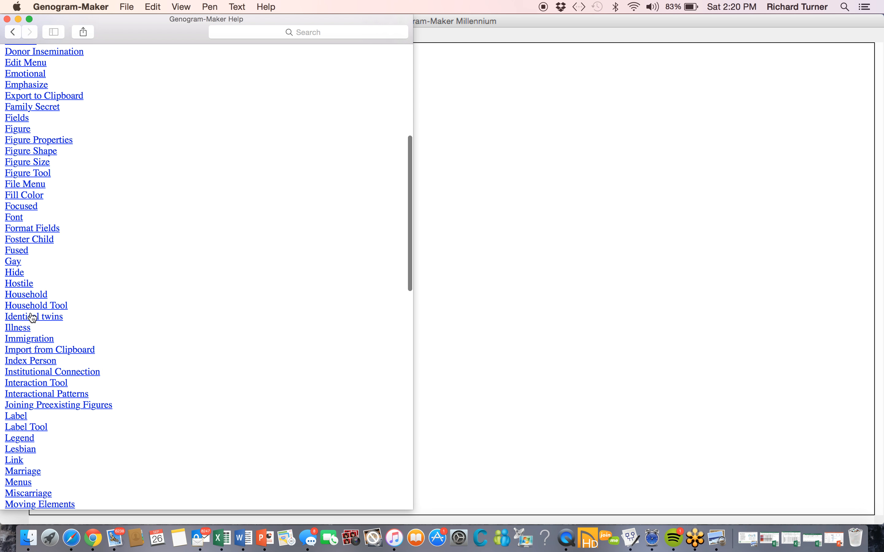
{"action": "scroll", "coordinate": [31, 317], "scroll_direction": "down", "scroll_amount": 10}
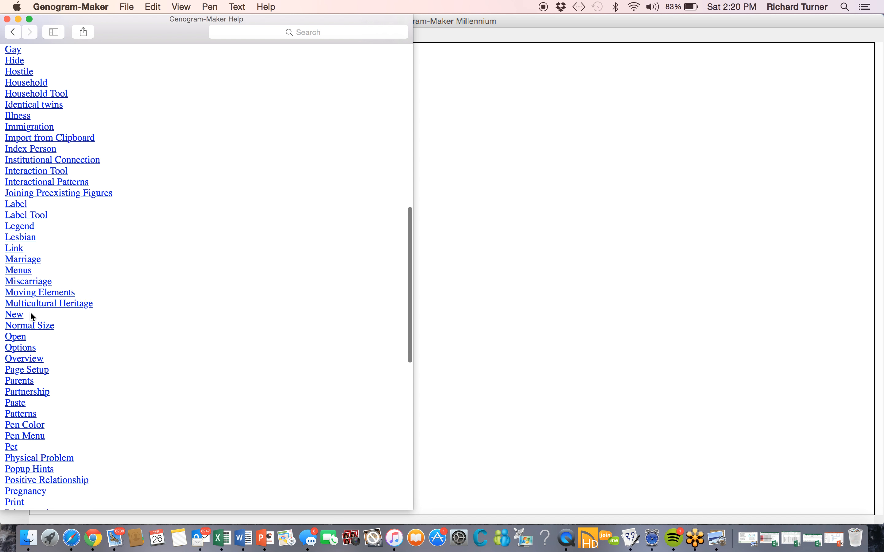
{"action": "scroll", "coordinate": [31, 317], "scroll_direction": "down", "scroll_amount": 11}
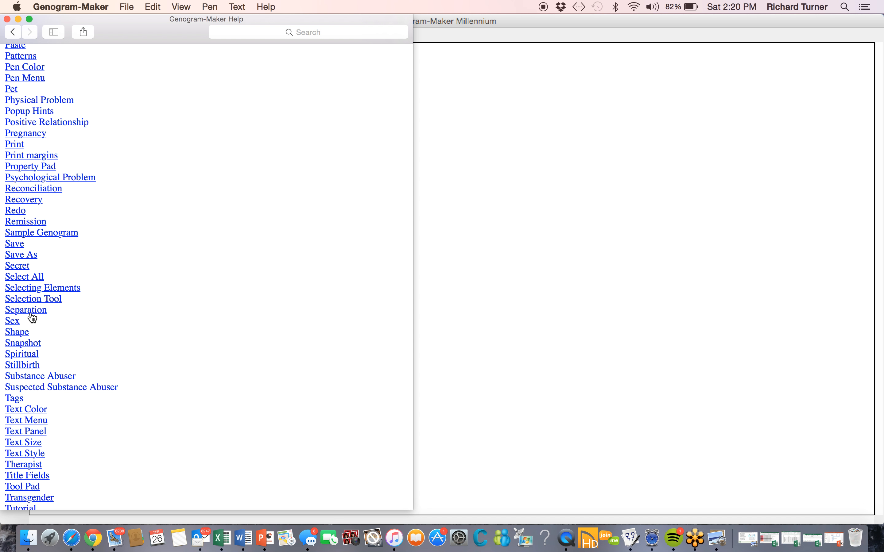
{"action": "scroll", "coordinate": [32, 318], "scroll_direction": "up", "scroll_amount": 10}
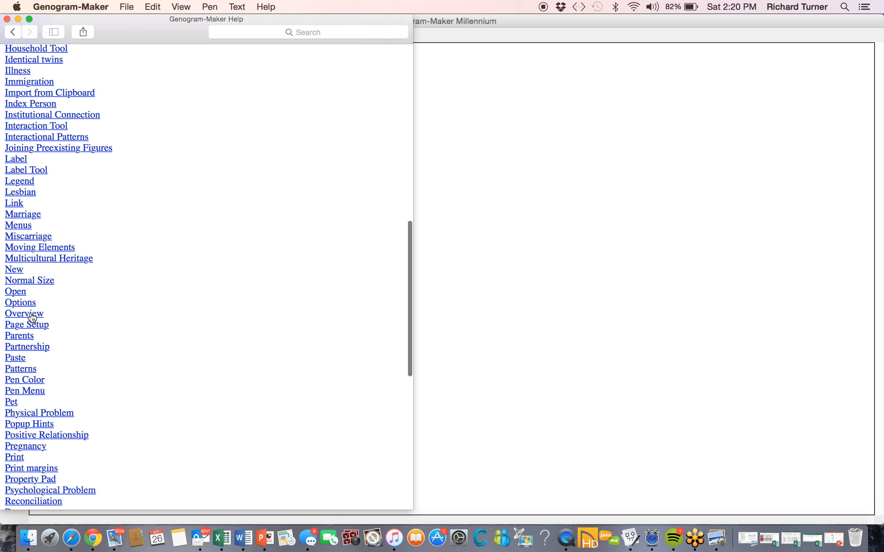
{"action": "scroll", "coordinate": [32, 318], "scroll_direction": "up", "scroll_amount": 10}
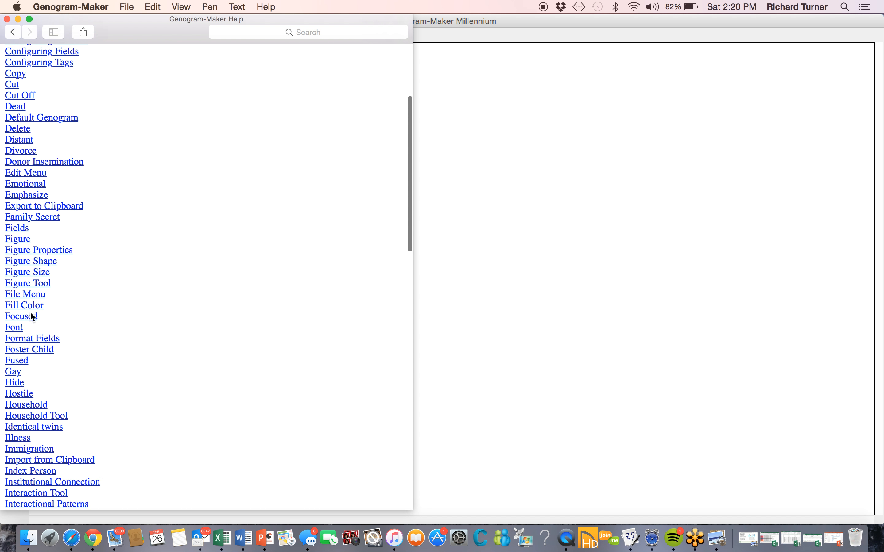
{"action": "scroll", "coordinate": [32, 318], "scroll_direction": "up", "scroll_amount": 3}
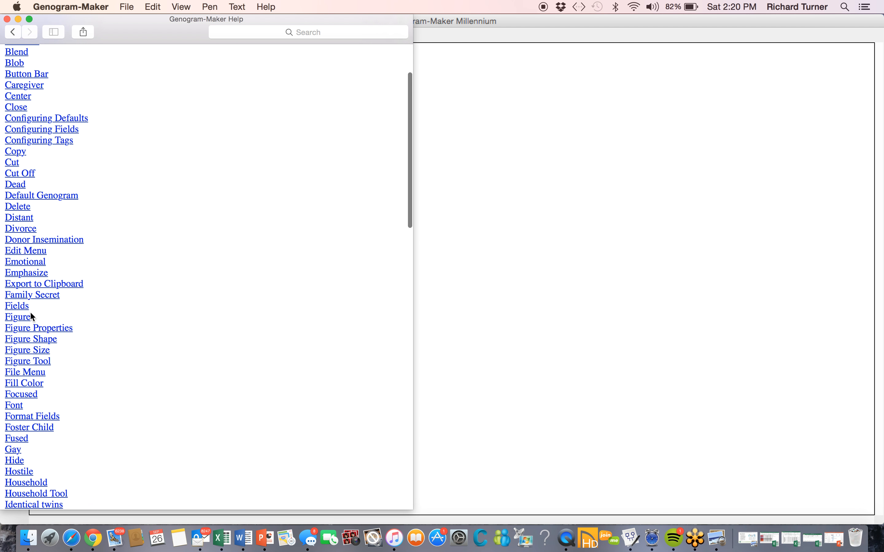
{"action": "left_click", "coordinate": [26, 229]}
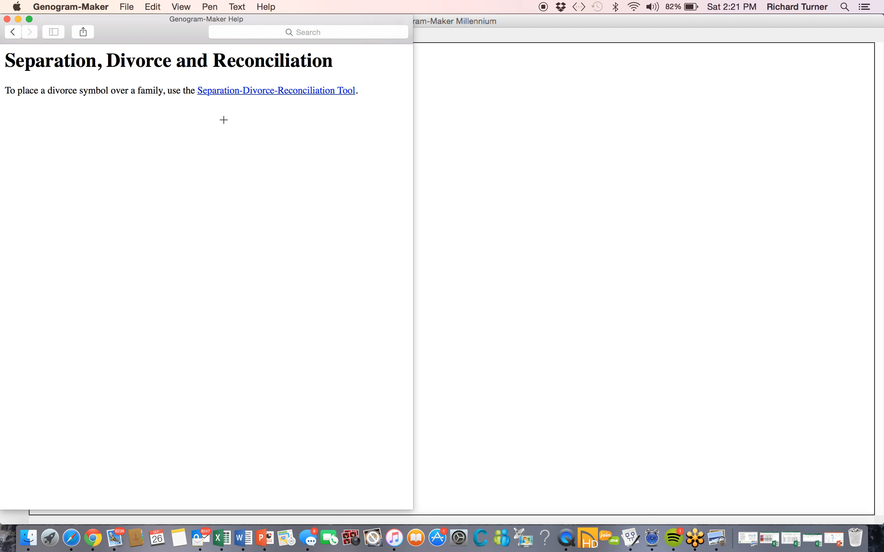
{"action": "left_click", "coordinate": [260, 94]}
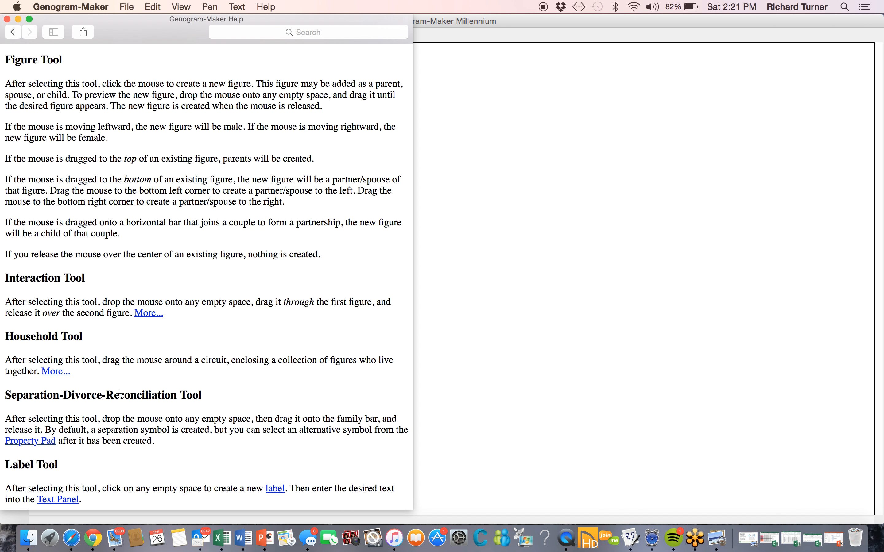
{"action": "scroll", "coordinate": [113, 447], "scroll_direction": "down", "scroll_amount": 2}
{"action": "left_click", "coordinate": [7, 19]}
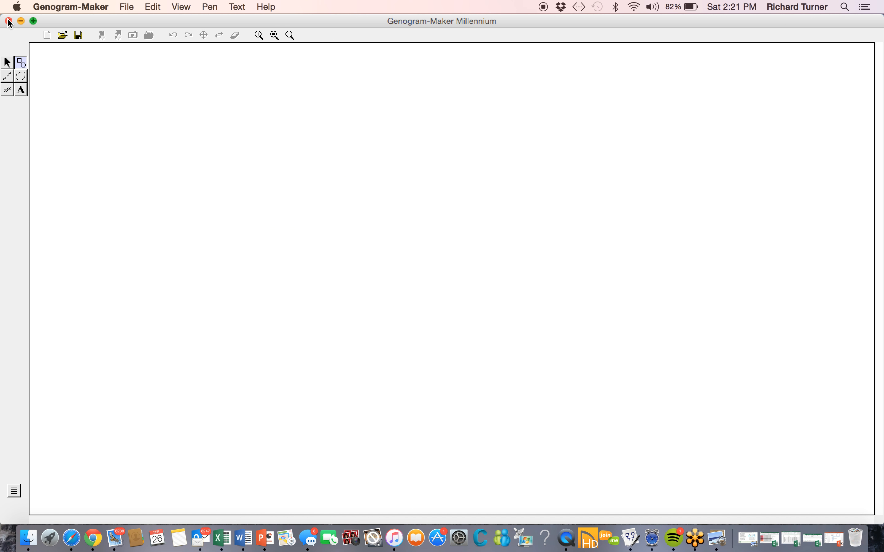
Place a male figure on the blank canvas and add a female partner to his right and another to his left
{"action": "left_click", "coordinate": [337, 186]}
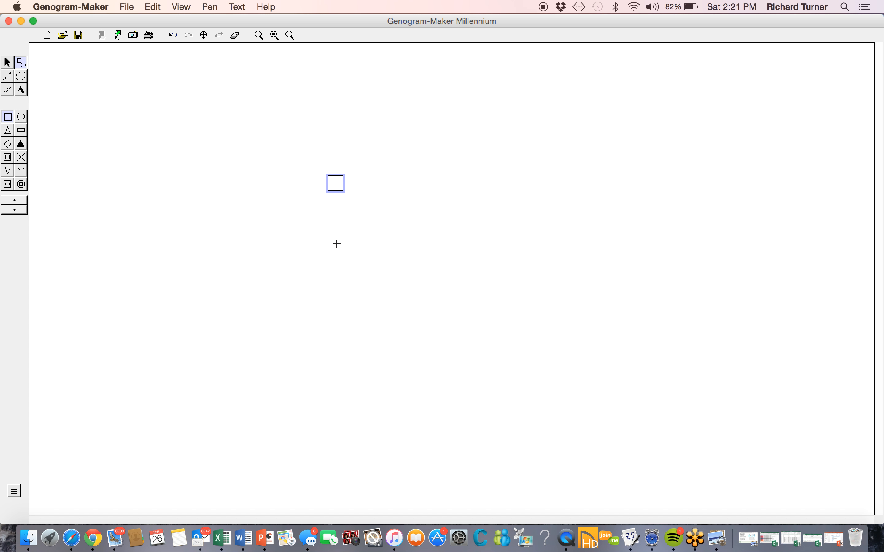
{"action": "left_click", "coordinate": [336, 244]}
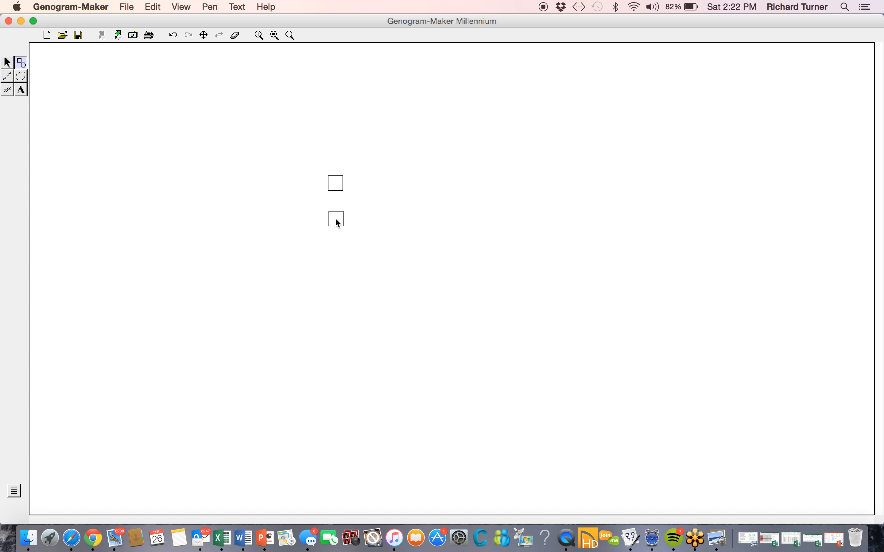
{"action": "mouse_move", "coordinate": [337, 197]}
{"action": "left_click", "coordinate": [336, 196]}
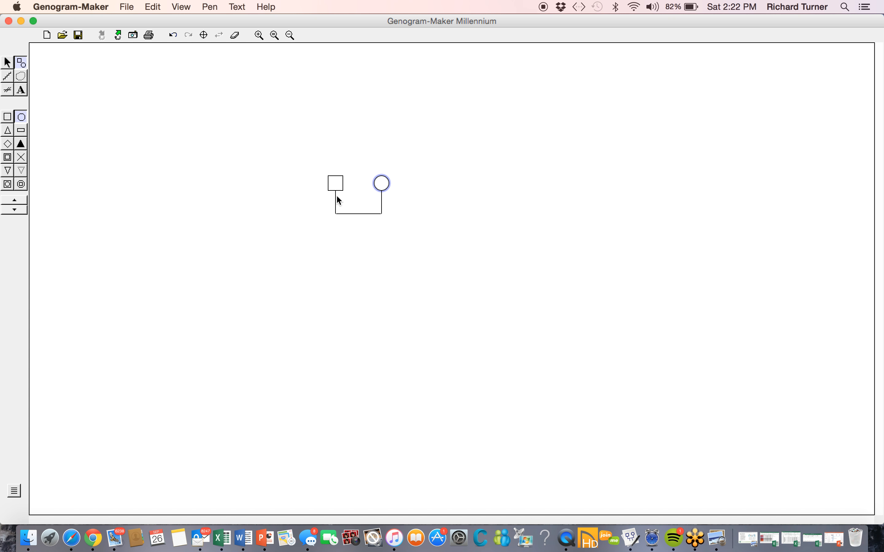
{"action": "left_click", "coordinate": [313, 250]}
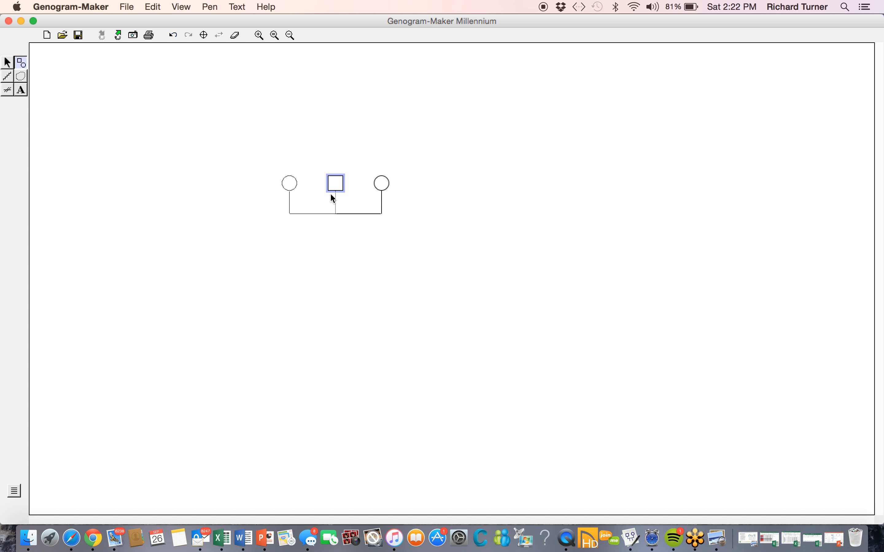
{"action": "left_click", "coordinate": [331, 192]}
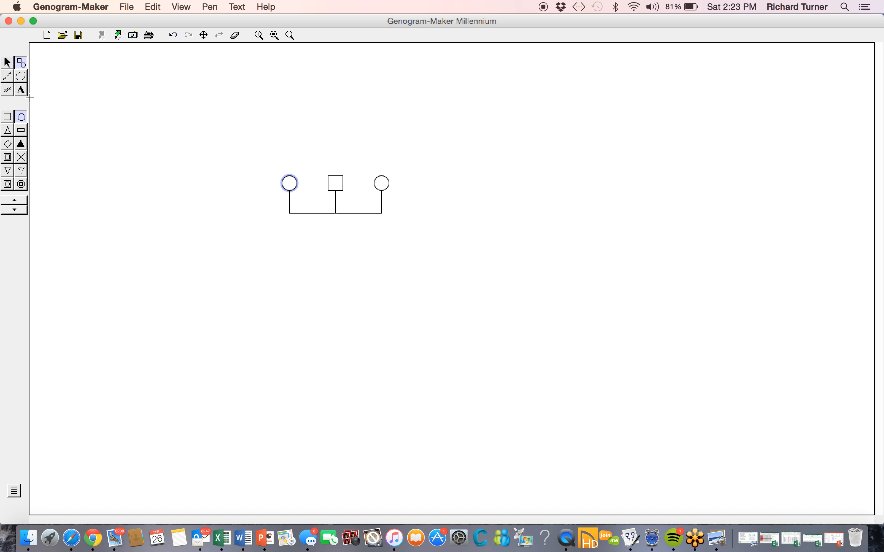
Place a separation symbol on the partnership line between the man and the right-hand woman and change it to Divorce
{"action": "left_click", "coordinate": [9, 91]}
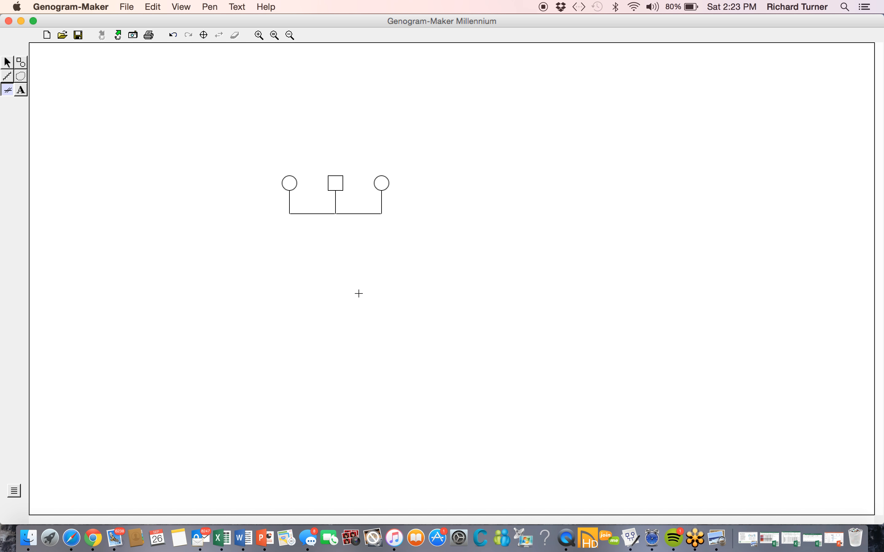
{"action": "left_click", "coordinate": [355, 222]}
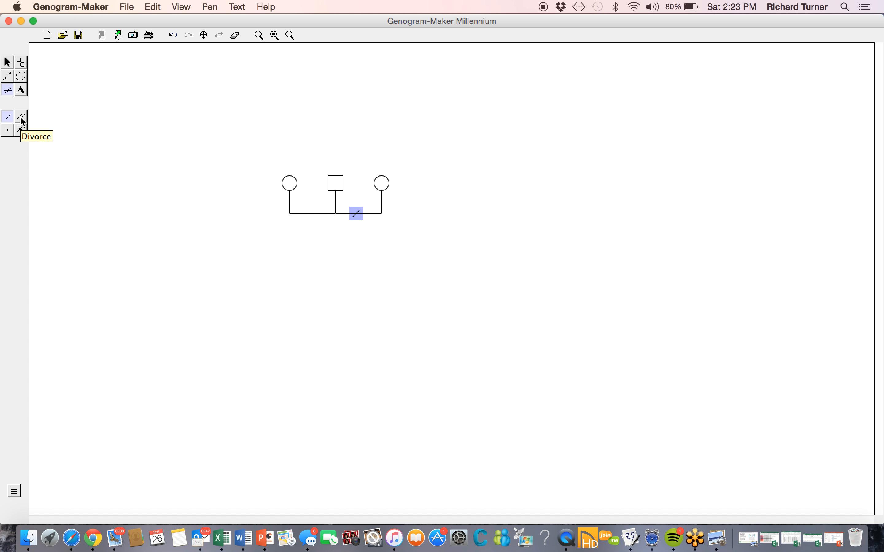
{"action": "left_click", "coordinate": [22, 121]}
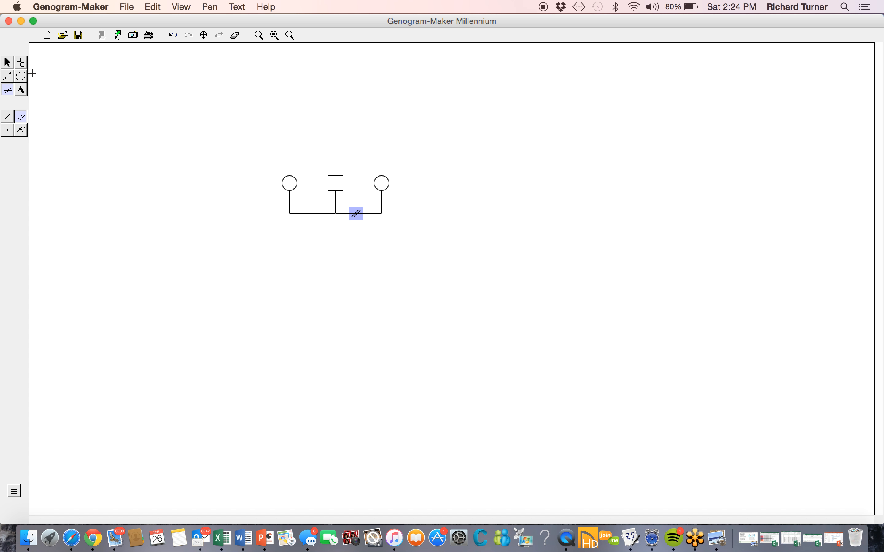
Add a male partner to the left of the left-hand woman with the figure tool
{"action": "left_click", "coordinate": [22, 63]}
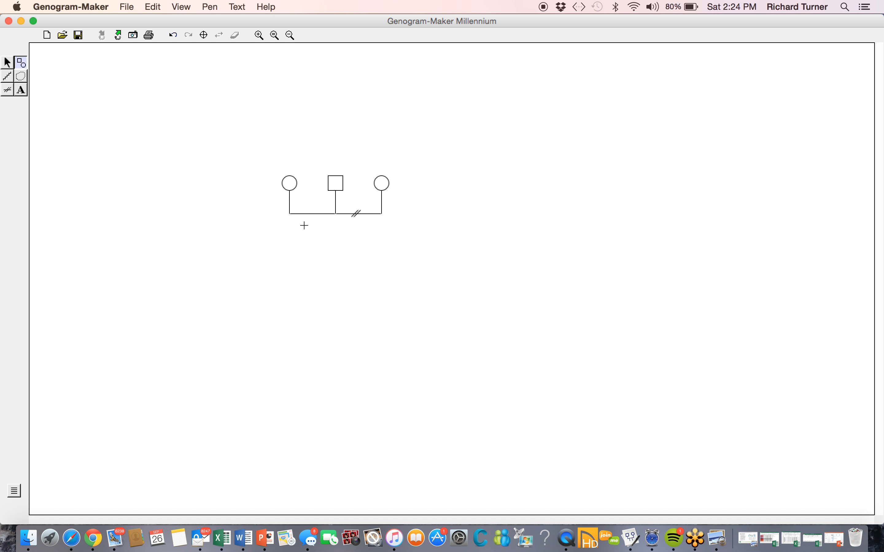
{"action": "left_click", "coordinate": [261, 242]}
{"action": "left_click", "coordinate": [282, 197]}
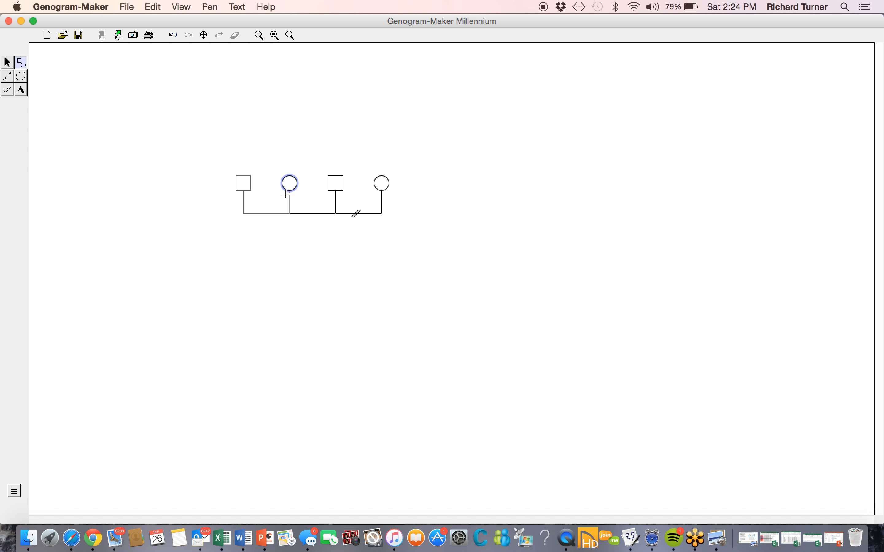
{"action": "left_click", "coordinate": [286, 194]}
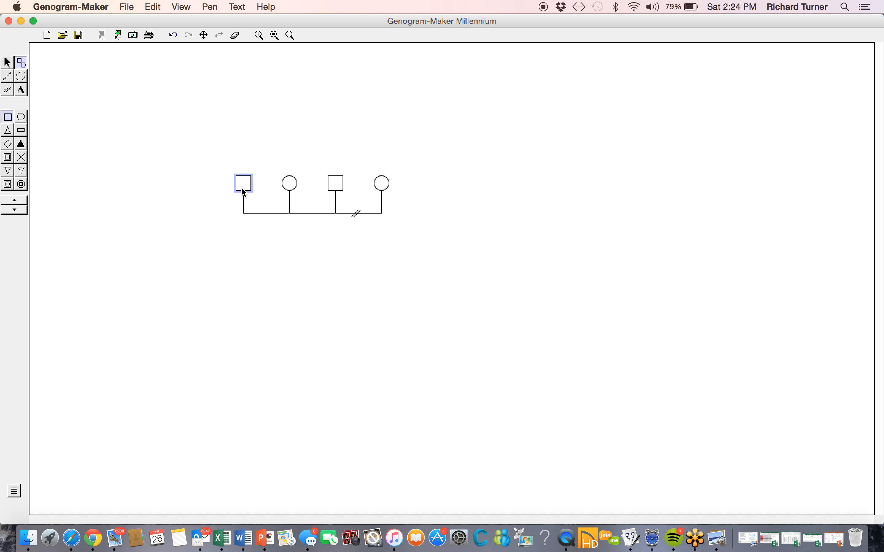
Add a daughter to the leftmost couple's partnership line and a son to the left of her
{"action": "left_click", "coordinate": [274, 260]}
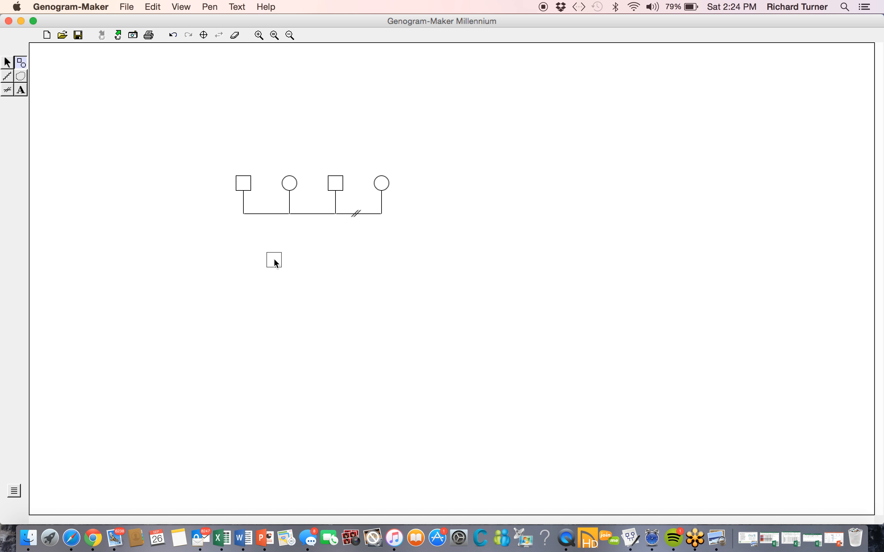
{"action": "left_click", "coordinate": [274, 219]}
{"action": "left_click", "coordinate": [275, 219]}
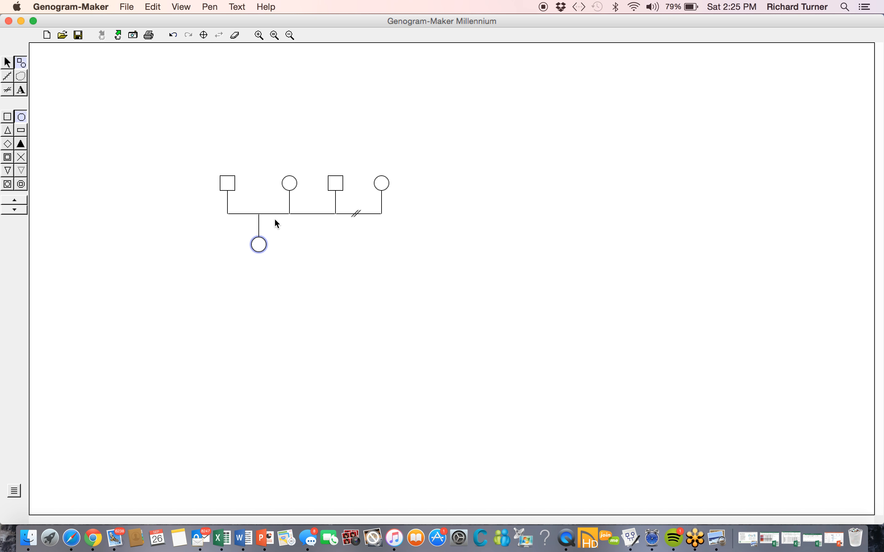
{"action": "left_click", "coordinate": [231, 273]}
{"action": "left_click_drag", "start_coordinate": [231, 272], "coordinate": [234, 245]}
{"action": "left_click", "coordinate": [240, 218]}
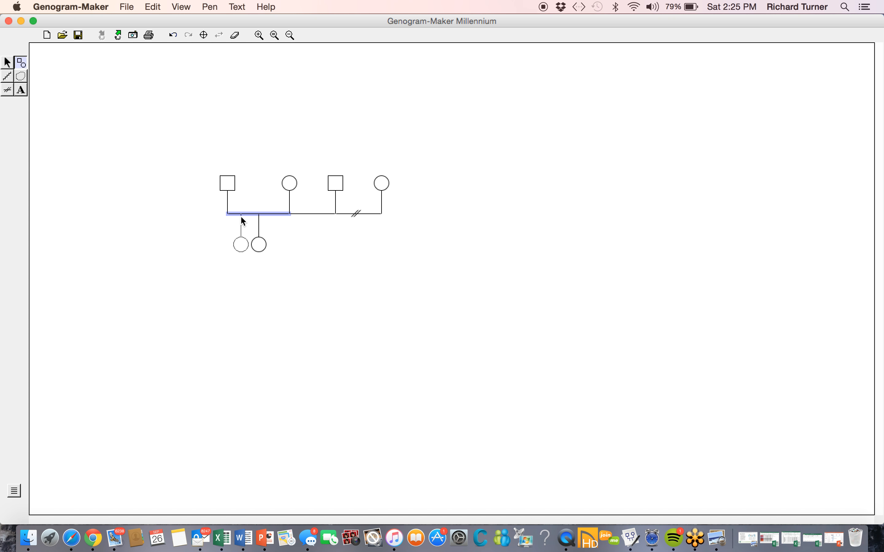
{"action": "left_click_drag", "start_coordinate": [241, 216], "coordinate": [239, 216]}
{"action": "left_click_drag", "start_coordinate": [240, 216], "coordinate": [240, 216]}
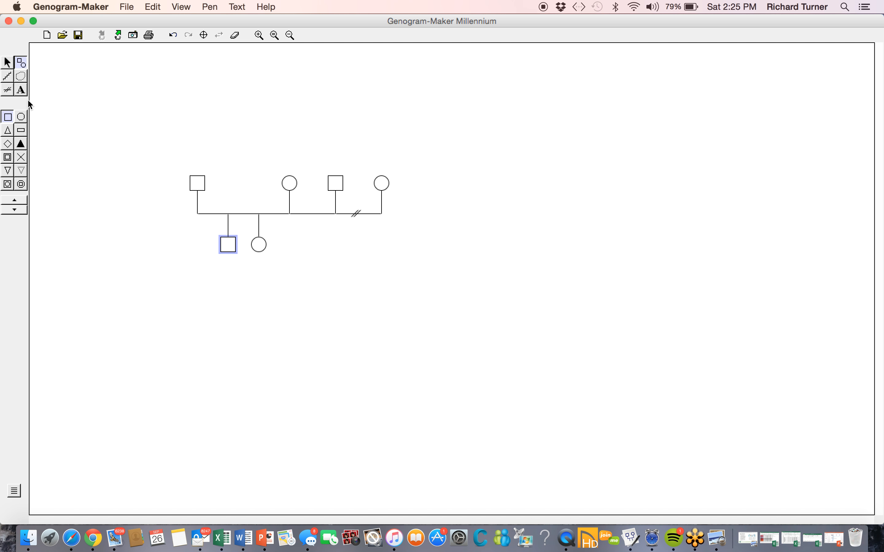
Place a separation symbol on the leftmost couple's line, left of the children, and change it to Divorce
{"action": "left_click", "coordinate": [8, 92]}
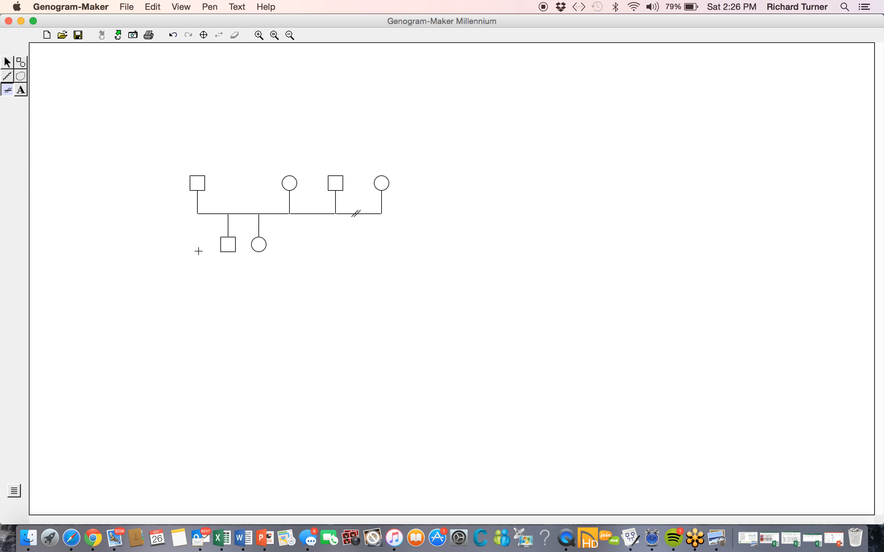
{"action": "left_click", "coordinate": [207, 224]}
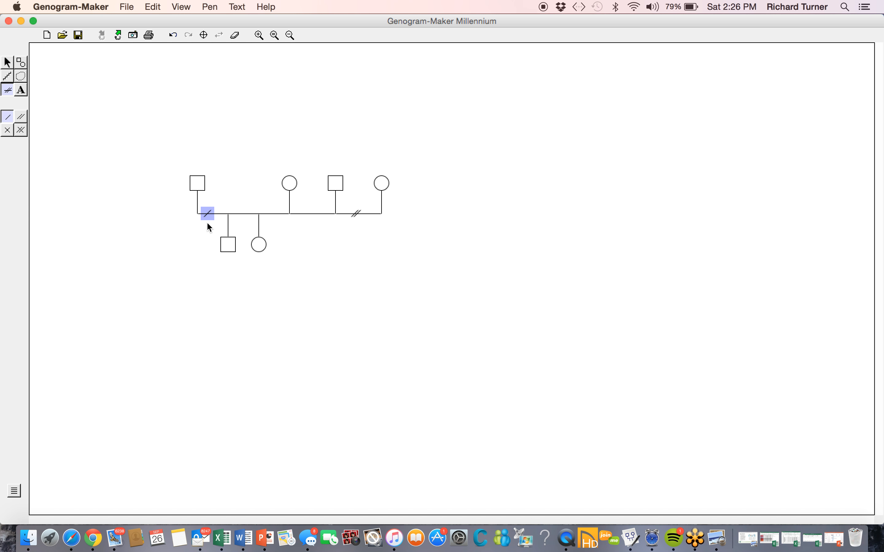
{"action": "left_click", "coordinate": [22, 117]}
{"action": "left_click", "coordinate": [15, 192]}
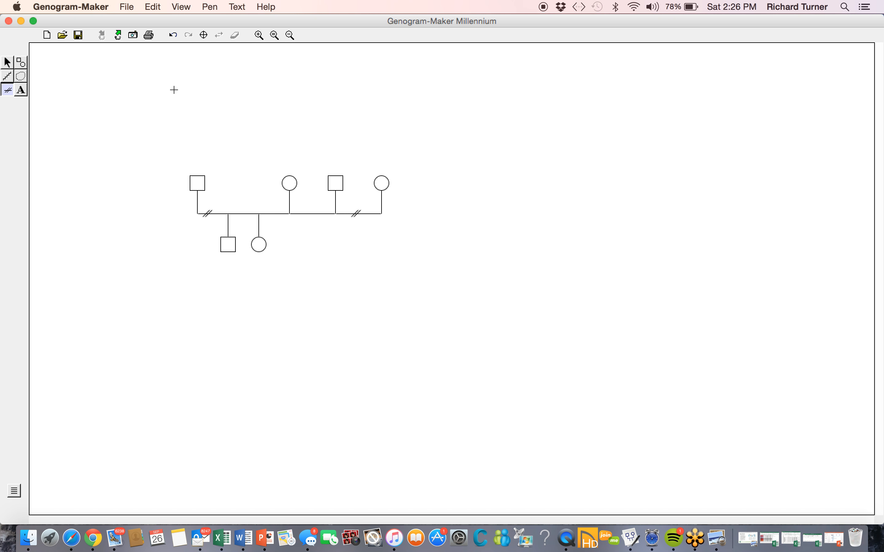
Draw an interactional pattern from the right-hand man to the daughter and set its type to Adopted
{"action": "left_click", "coordinate": [8, 79]}
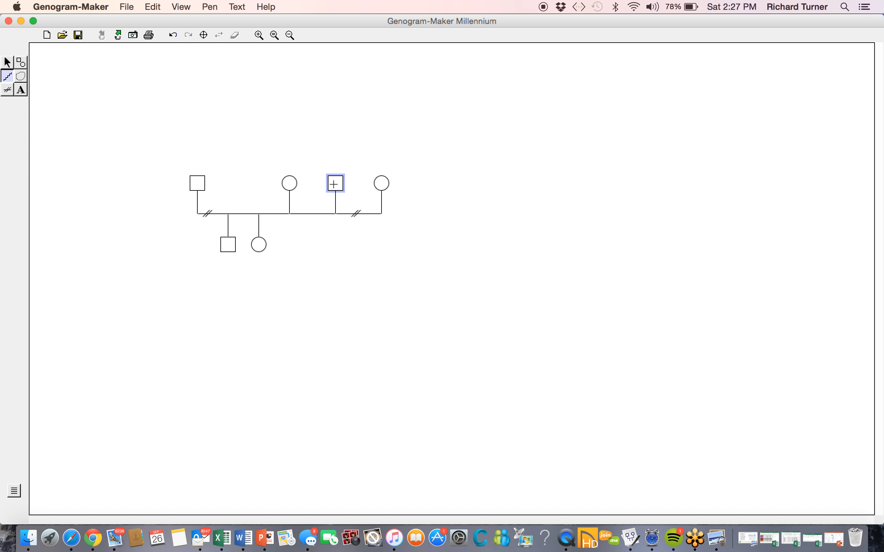
{"action": "left_click_drag", "start_coordinate": [334, 184], "coordinate": [259, 246]}
{"action": "left_click_drag", "start_coordinate": [259, 246], "coordinate": [259, 246]}
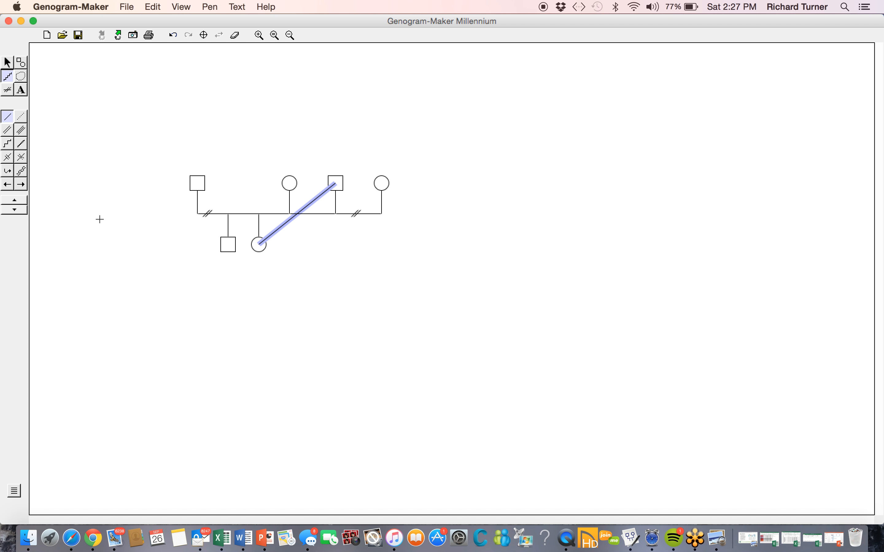
{"action": "left_click", "coordinate": [7, 170]}
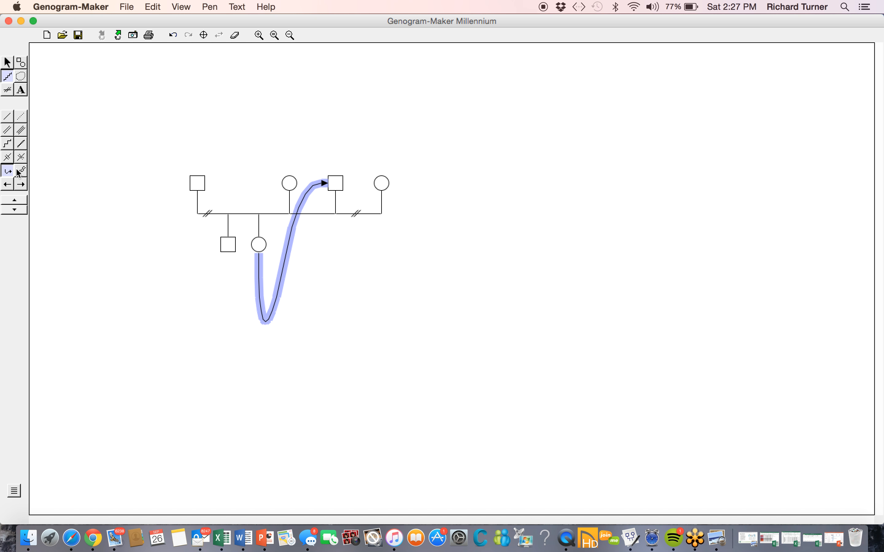
{"action": "left_click", "coordinate": [344, 149]}
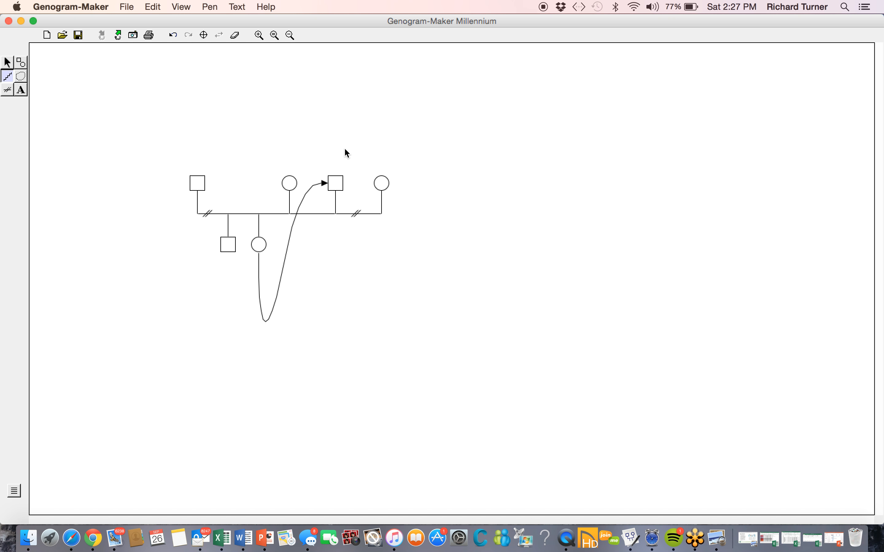
Draw an interactional pattern from the right-hand man to the son and set its type to Adopted
{"action": "left_click", "coordinate": [336, 179]}
{"action": "left_click", "coordinate": [228, 246]}
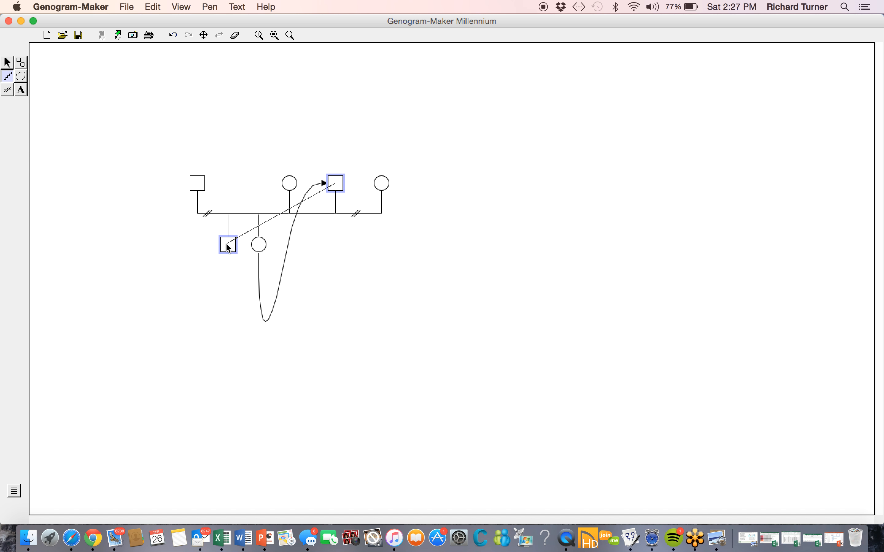
{"action": "left_click", "coordinate": [228, 245]}
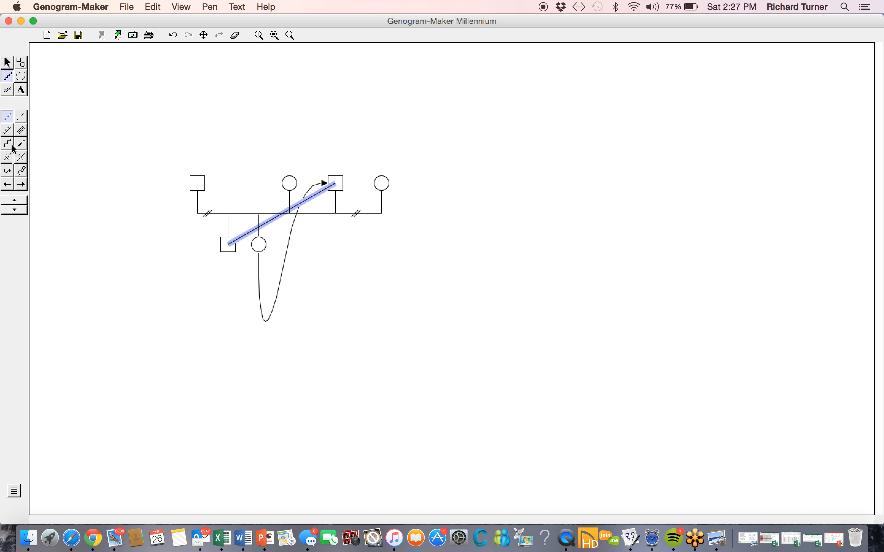
{"action": "left_click", "coordinate": [7, 173]}
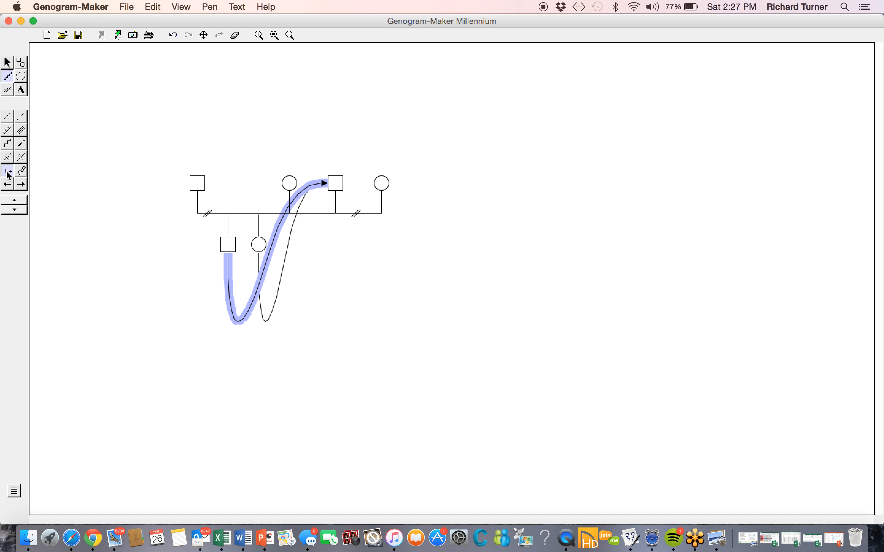